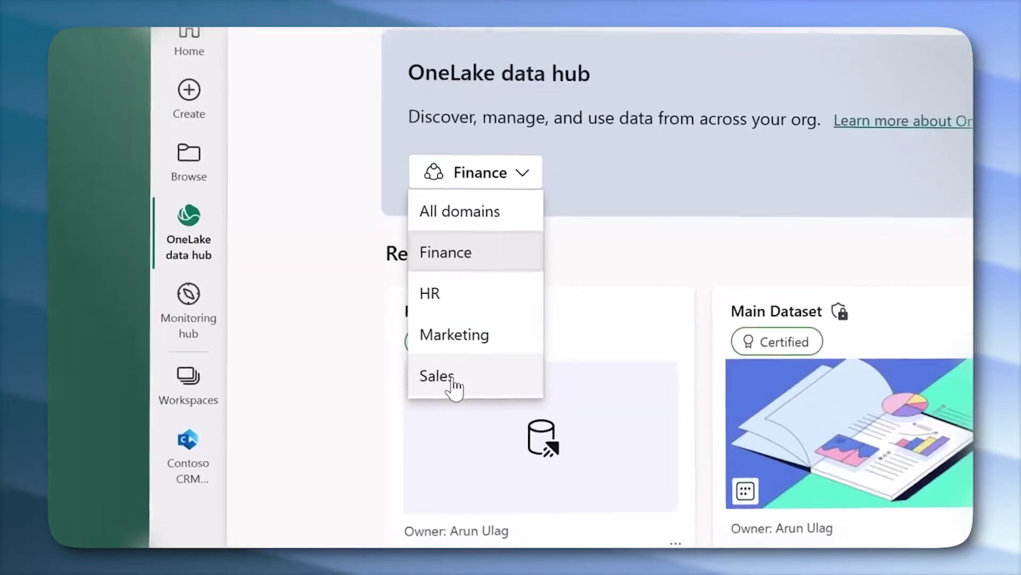
Step: Filter the OneLake data hub to show only items from the Sales domain
{"action": "left_click", "coordinate": [200, 235]}
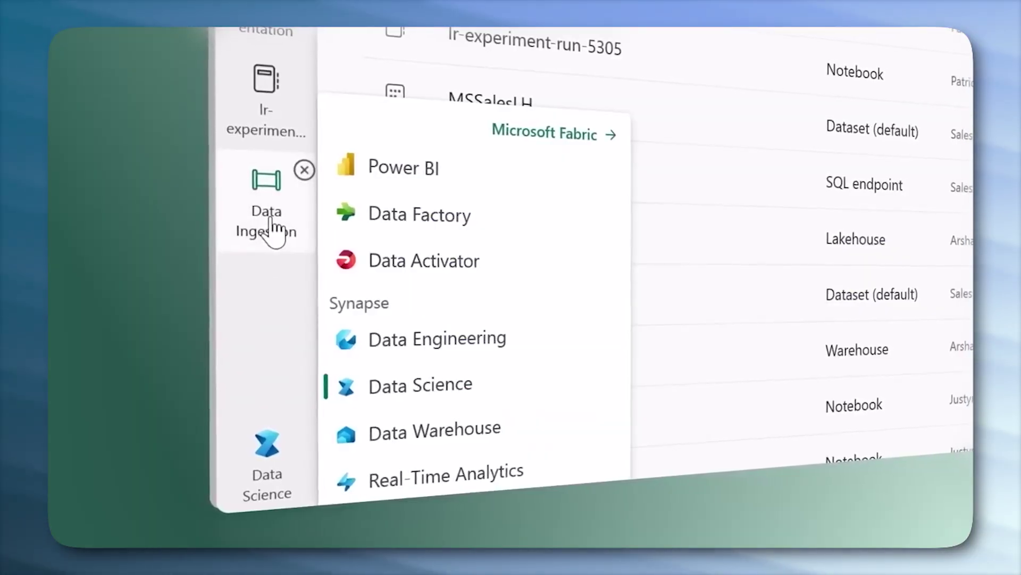
Step: Open the Data Ingestion pipeline item from the Fabric experience switcher
{"action": "left_click", "coordinate": [268, 223]}
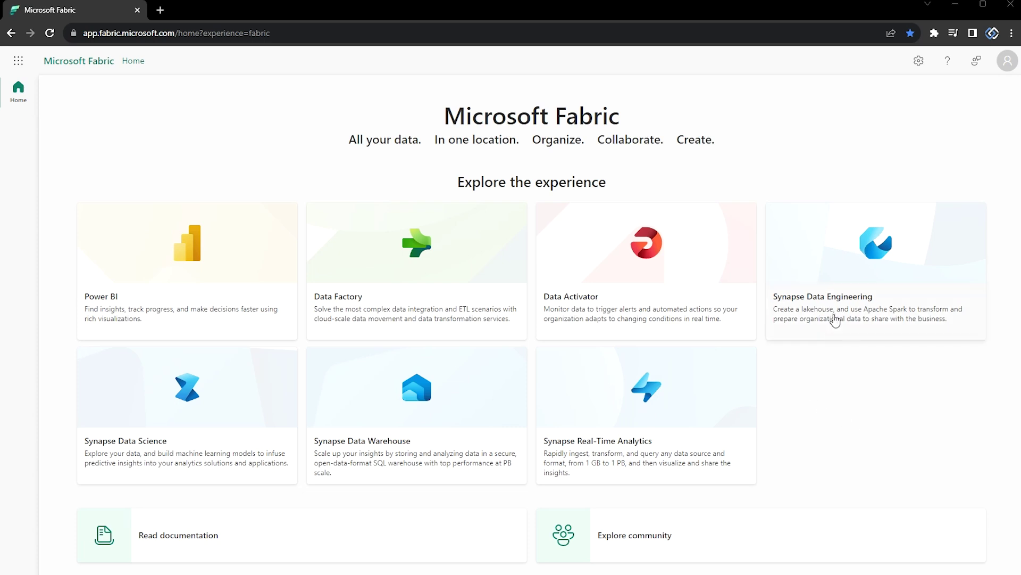
Step: Switch to the Synapse Data Engineering experience and open My workspace's item list
{"action": "left_click", "coordinate": [846, 246]}
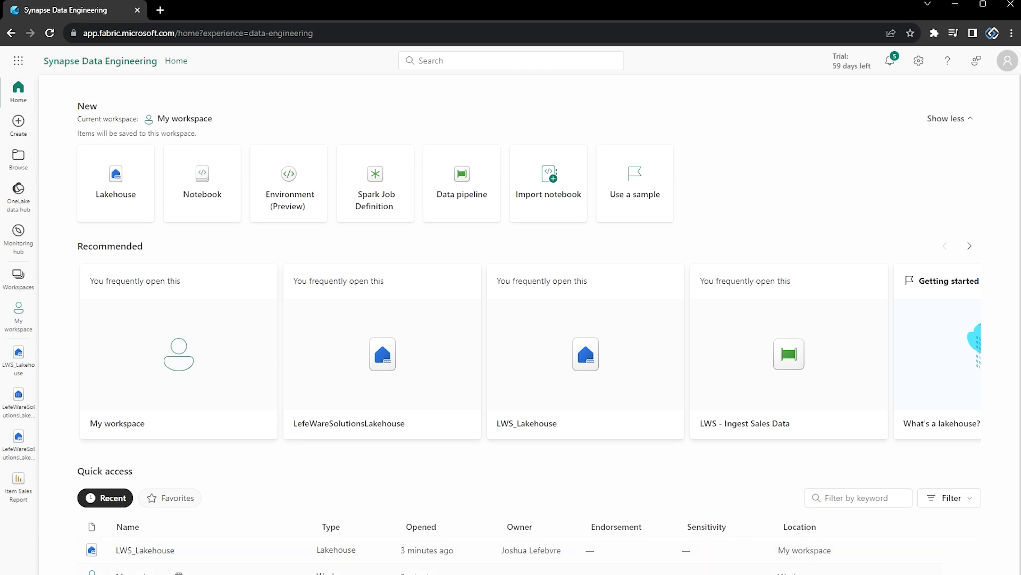
{"action": "scroll", "coordinate": [529, 328], "scroll_direction": "down", "scroll_amount": 2}
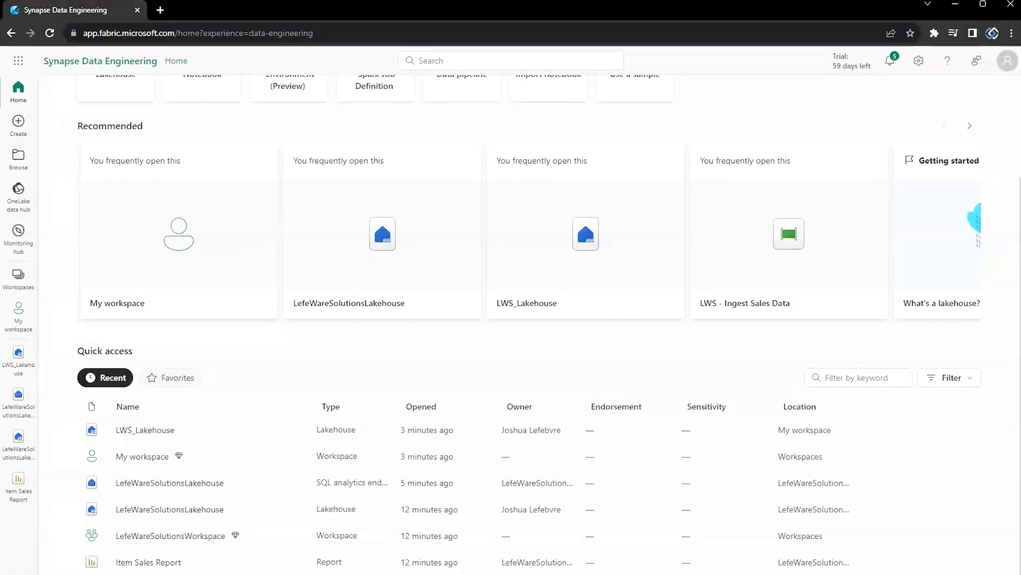
{"action": "scroll", "coordinate": [101, 548], "scroll_direction": "up", "scroll_amount": 2}
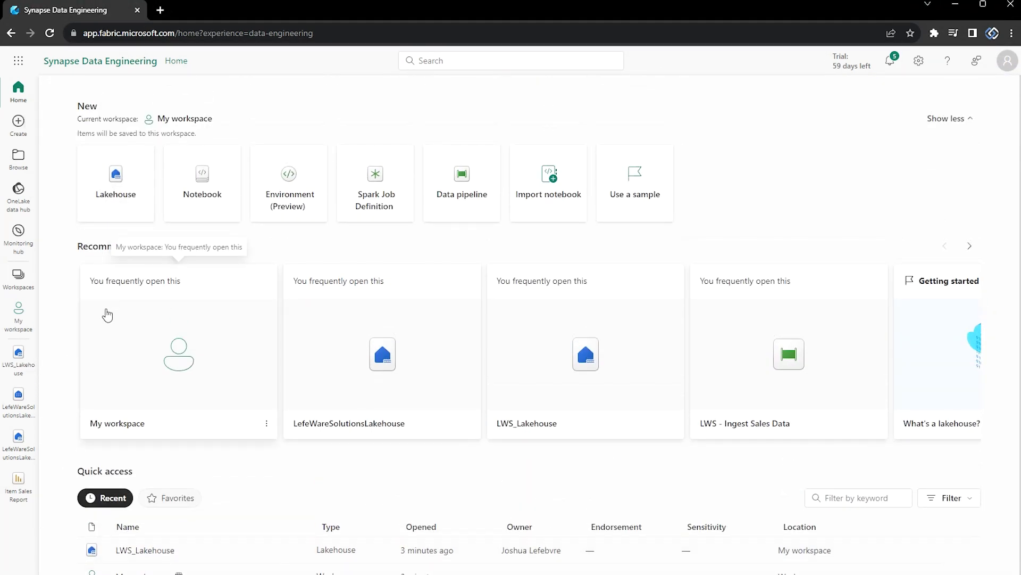
{"action": "left_click", "coordinate": [18, 318]}
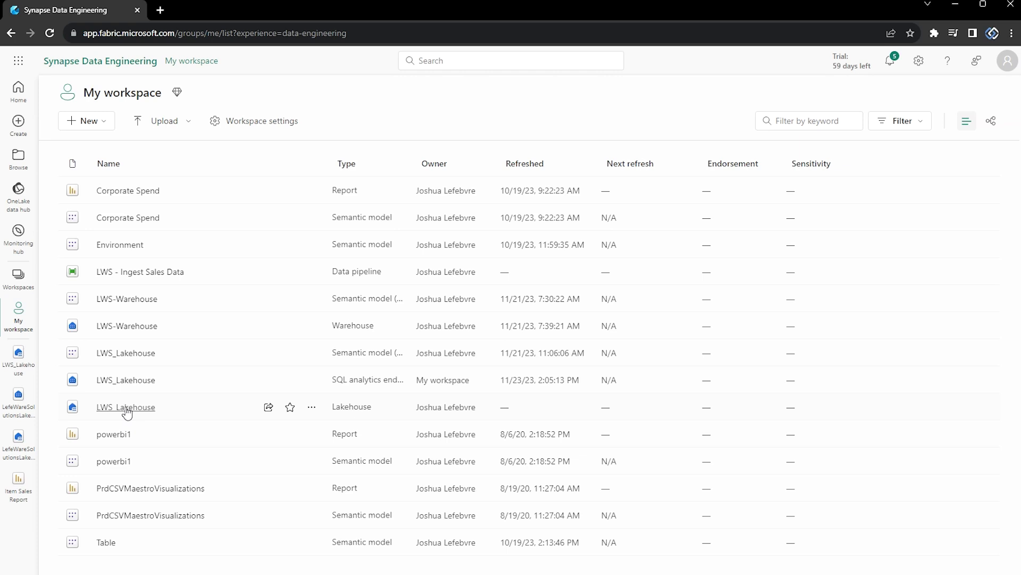
Step: Upload company-sales.csv into LWS_Lakehouse Files and preview its contents
{"action": "left_click", "coordinate": [127, 408]}
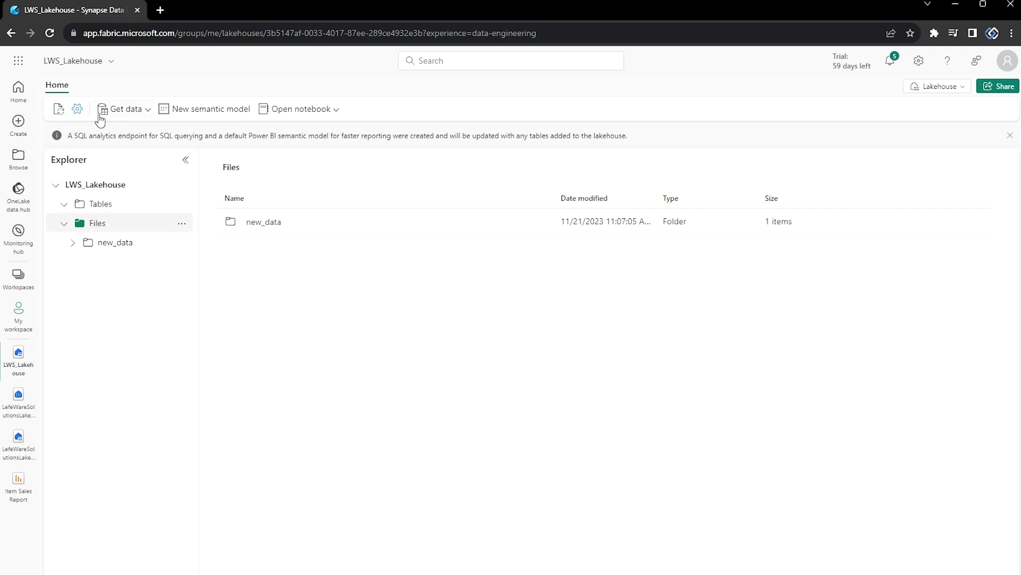
{"action": "left_click", "coordinate": [125, 110]}
{"action": "left_click", "coordinate": [121, 130]}
{"action": "left_click", "coordinate": [999, 143]}
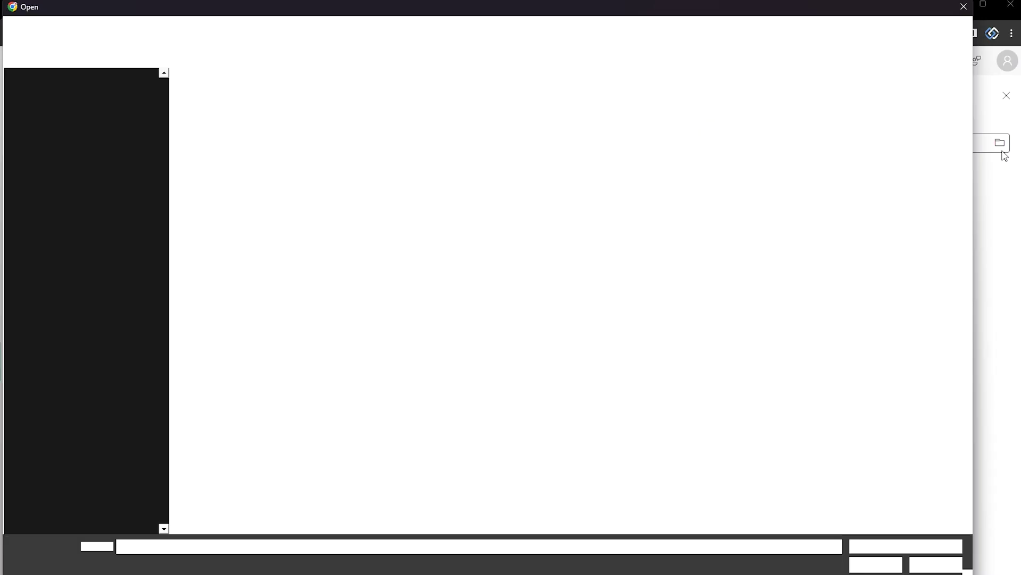
{"action": "left_click", "coordinate": [276, 106]}
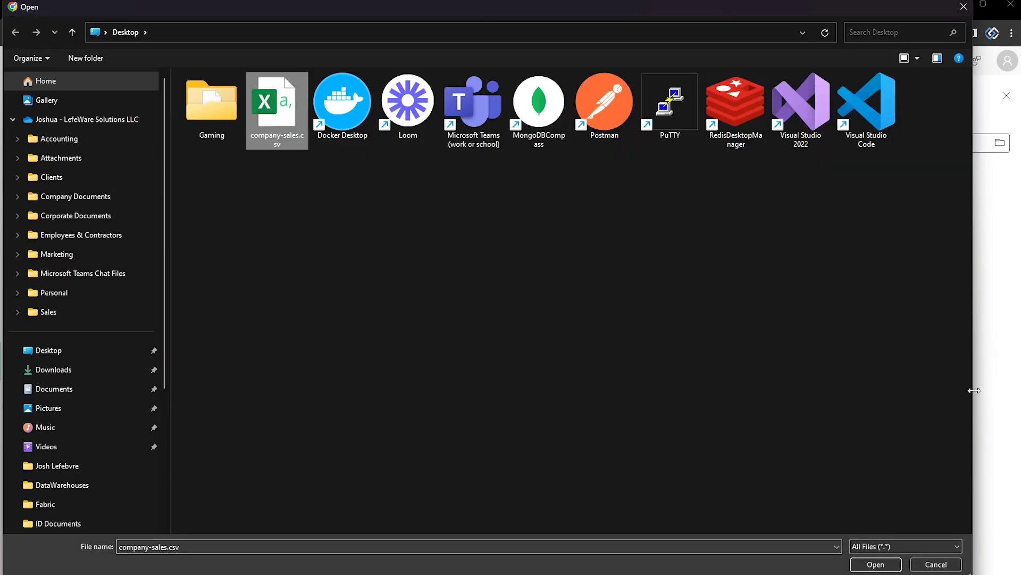
{"action": "left_click", "coordinate": [876, 564]}
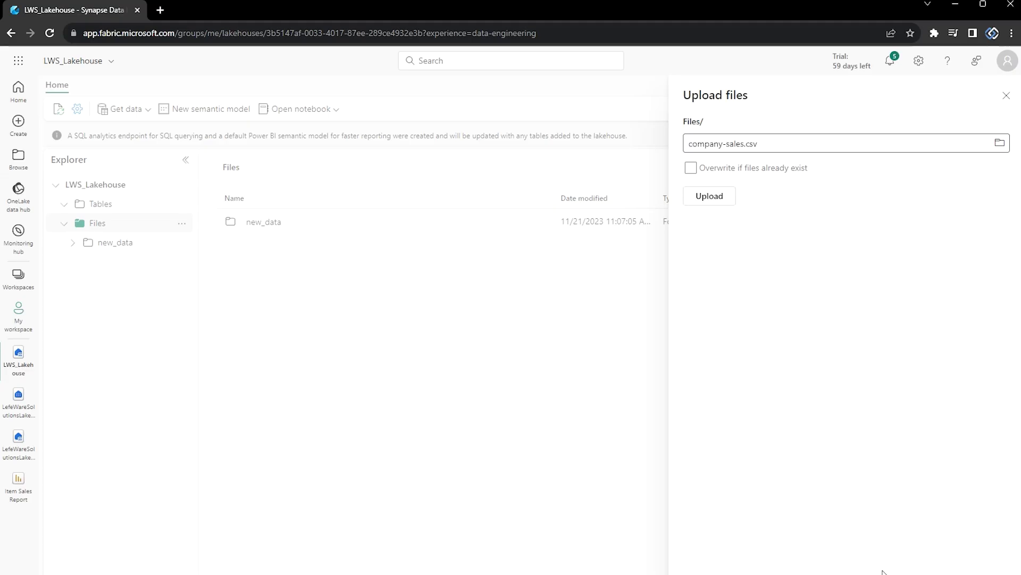
{"action": "left_click", "coordinate": [710, 199]}
{"action": "left_click", "coordinate": [335, 223]}
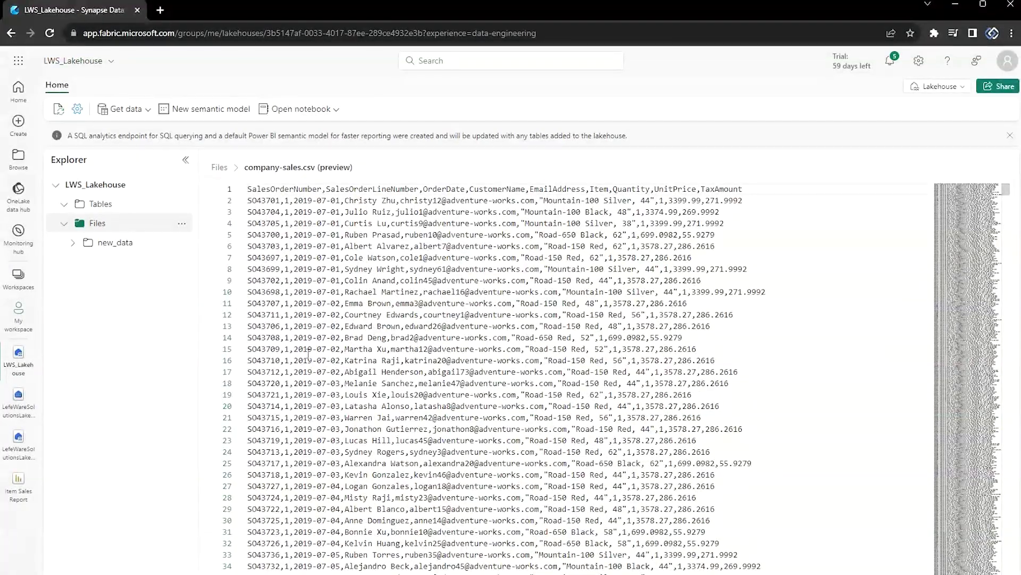
{"action": "left_click", "coordinate": [128, 229]}
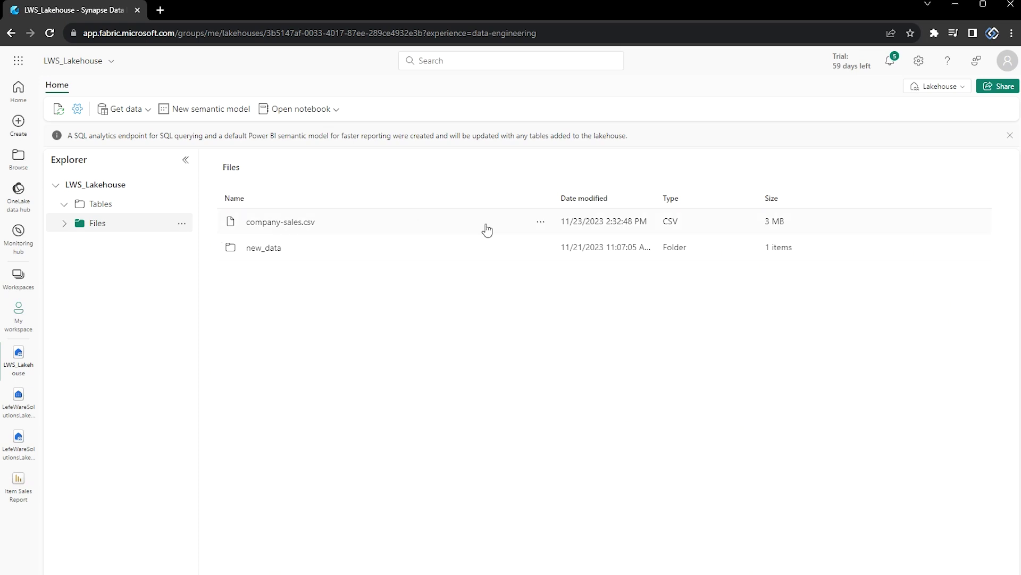
Step: Load company-sales.csv into a new table named companysales, without the hyphen
{"action": "left_click", "coordinate": [540, 222]}
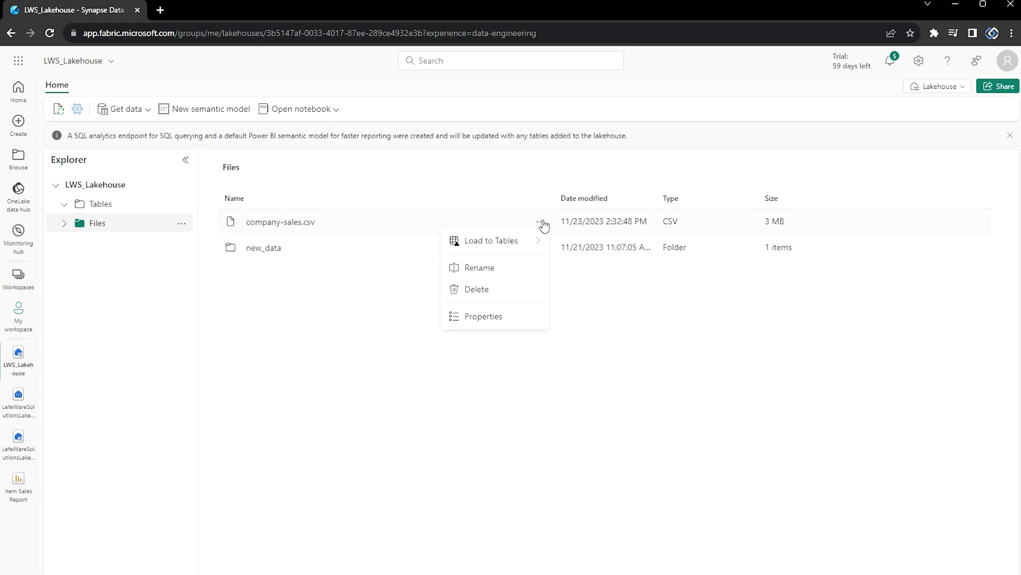
{"action": "mouse_move", "coordinate": [531, 241]}
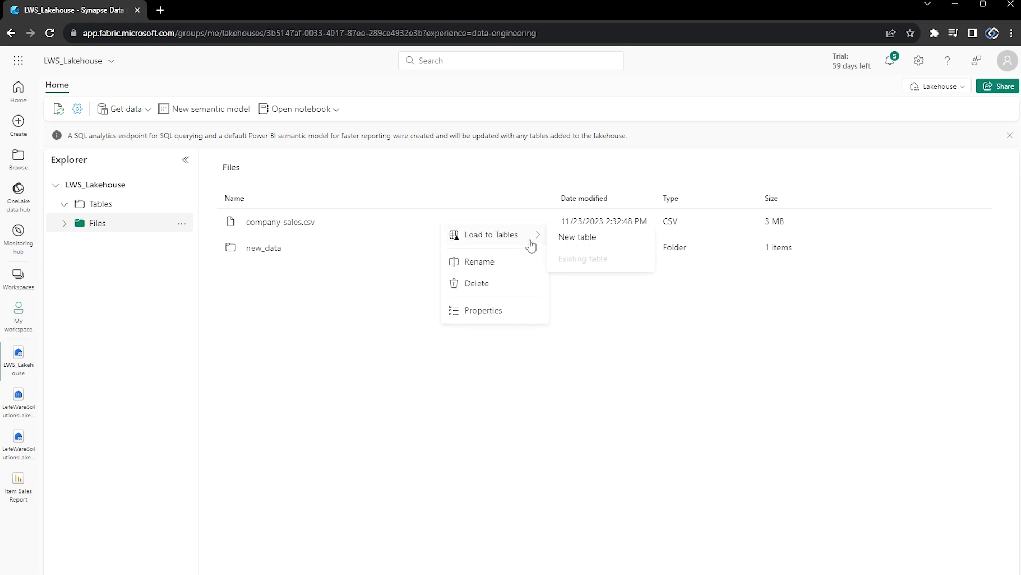
{"action": "left_click", "coordinate": [580, 242]}
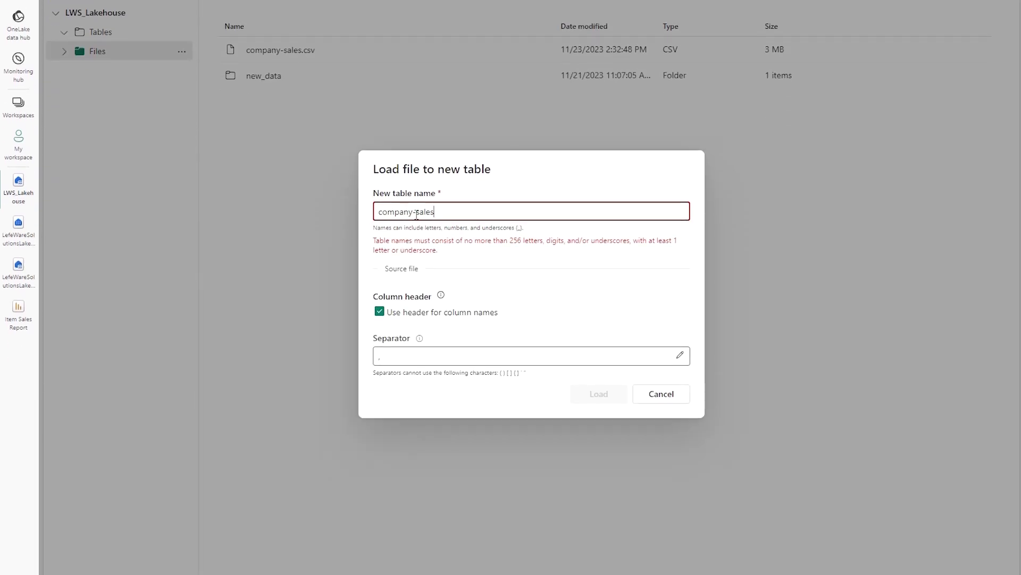
{"action": "key", "text": "BackSpace"}
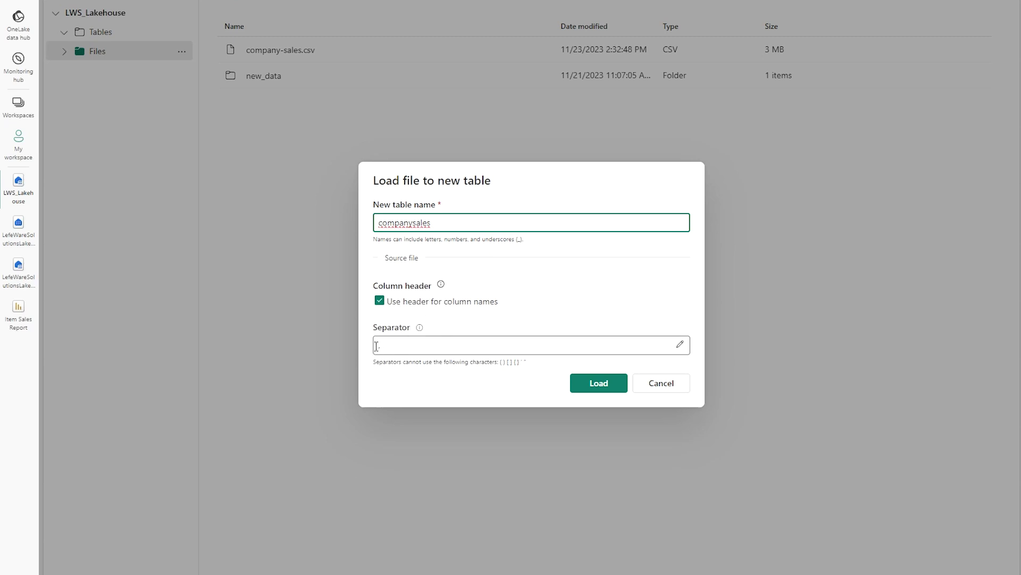
{"action": "left_click", "coordinate": [583, 385]}
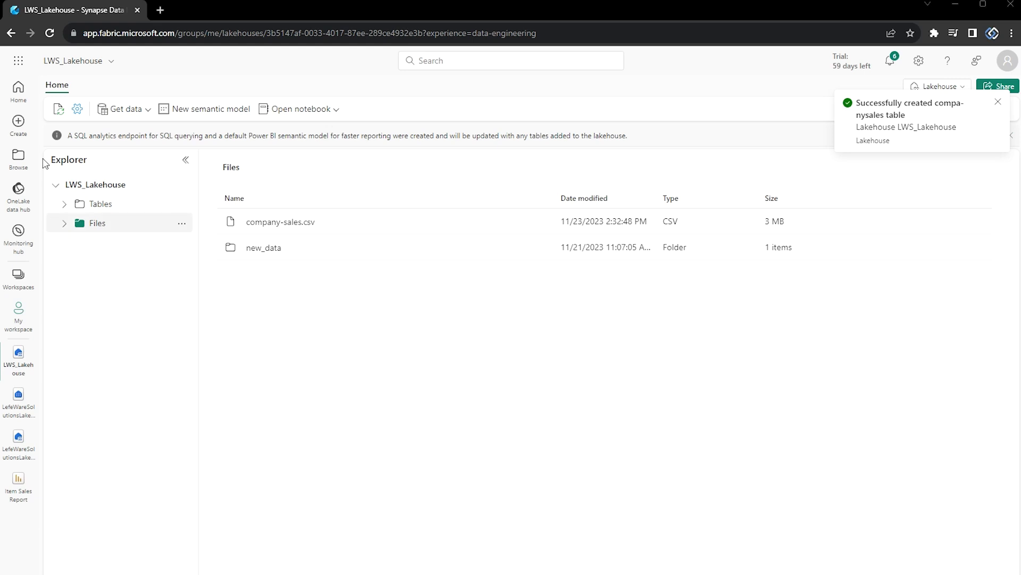
Step: Expand companysales to list its columns, SalesOrderNumber through TaxAmount, and open the lakehouse view selector
{"action": "left_click", "coordinate": [63, 204]}
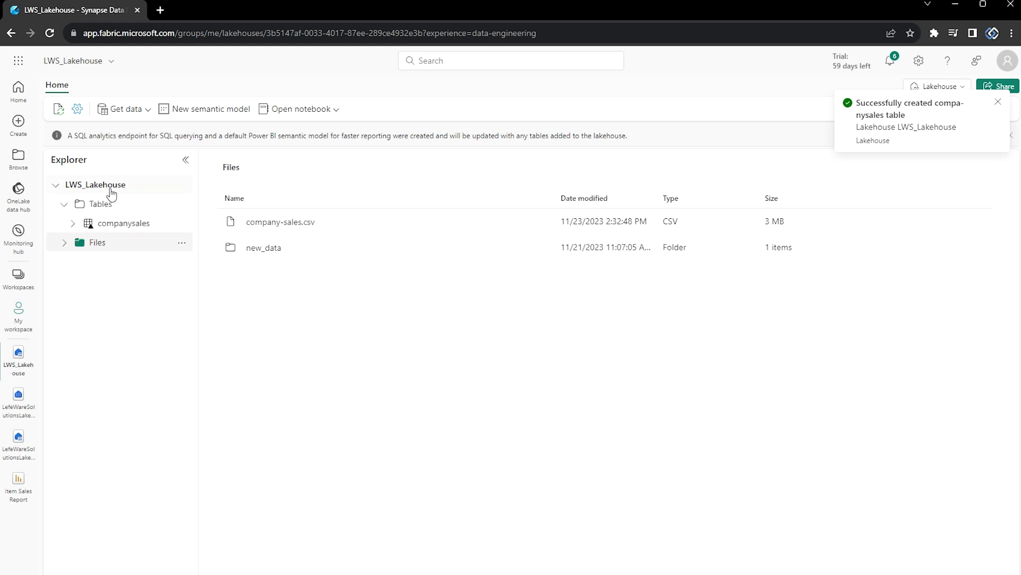
{"action": "left_click", "coordinate": [112, 224]}
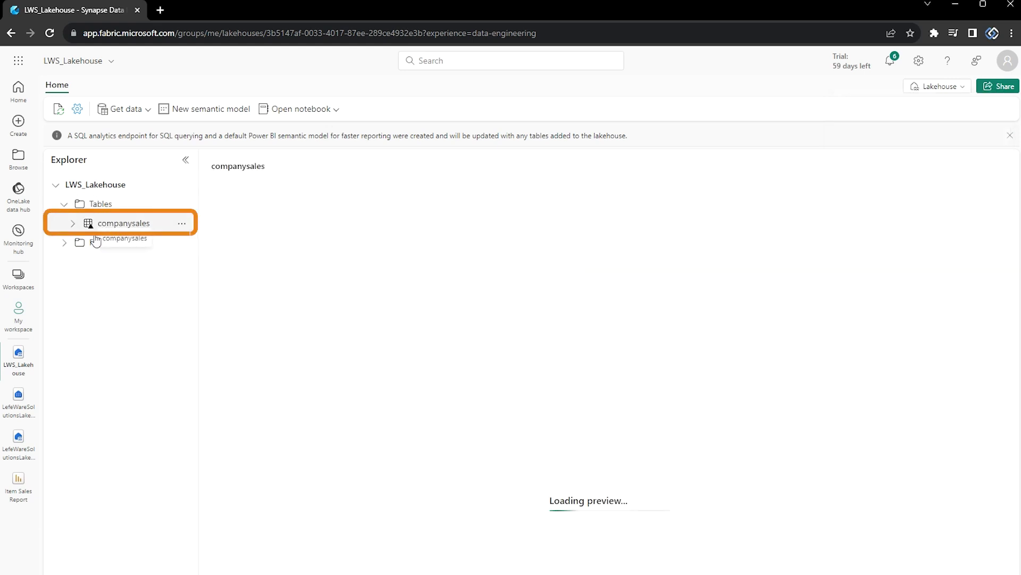
{"action": "left_click", "coordinate": [73, 224]}
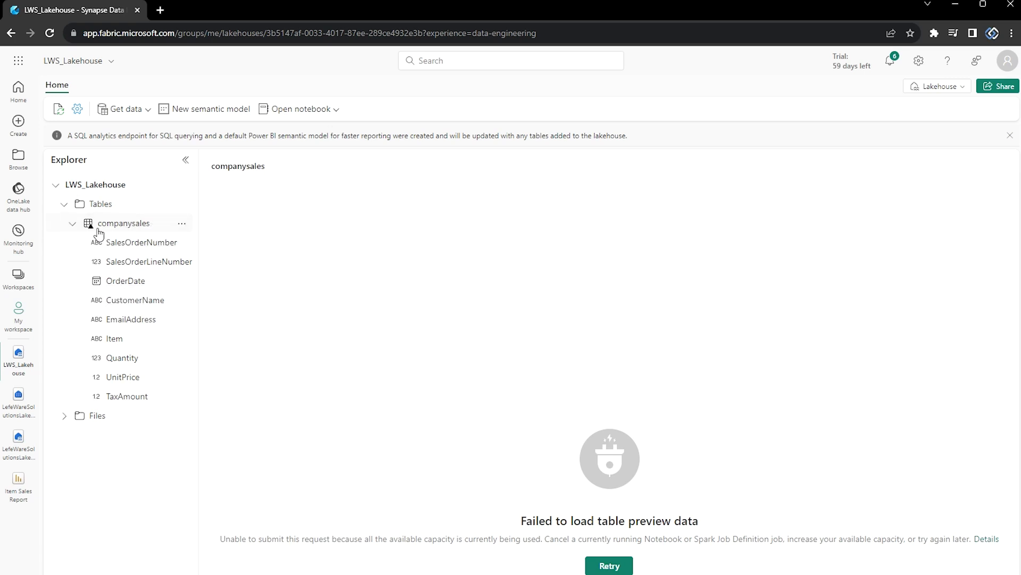
{"action": "left_click", "coordinate": [956, 89]}
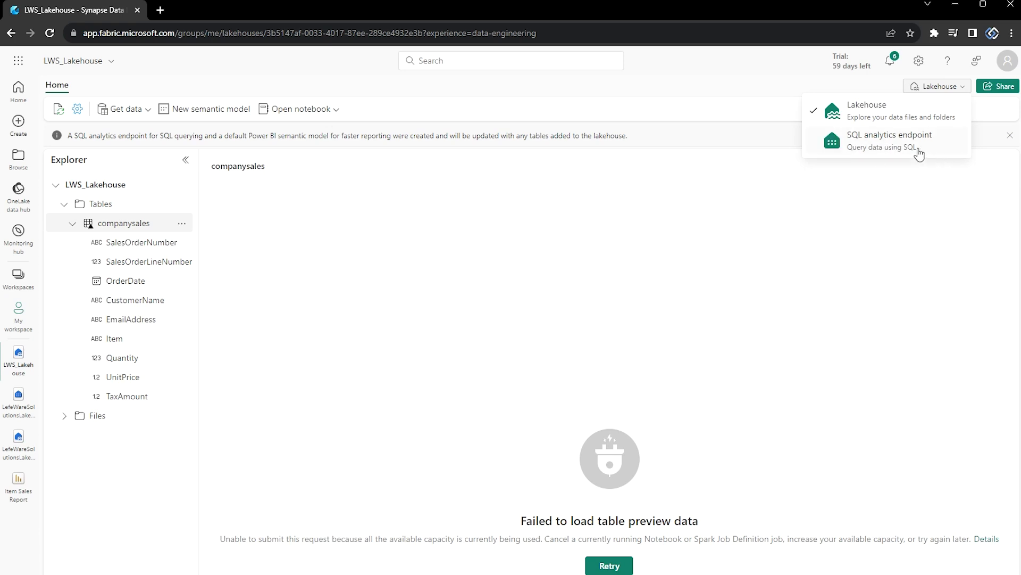
Step: Switch LWS_Lakehouse to the SQL analytics endpoint and bring up companysales' New SQL query options
{"action": "left_click", "coordinate": [910, 151]}
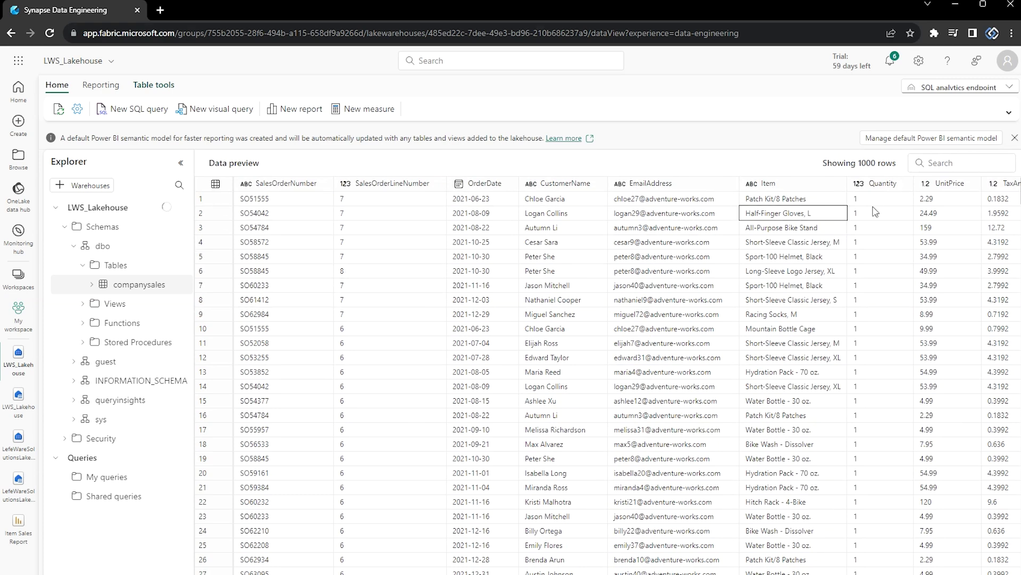
{"action": "right_click", "coordinate": [133, 280]}
{"action": "mouse_move", "coordinate": [162, 286]}
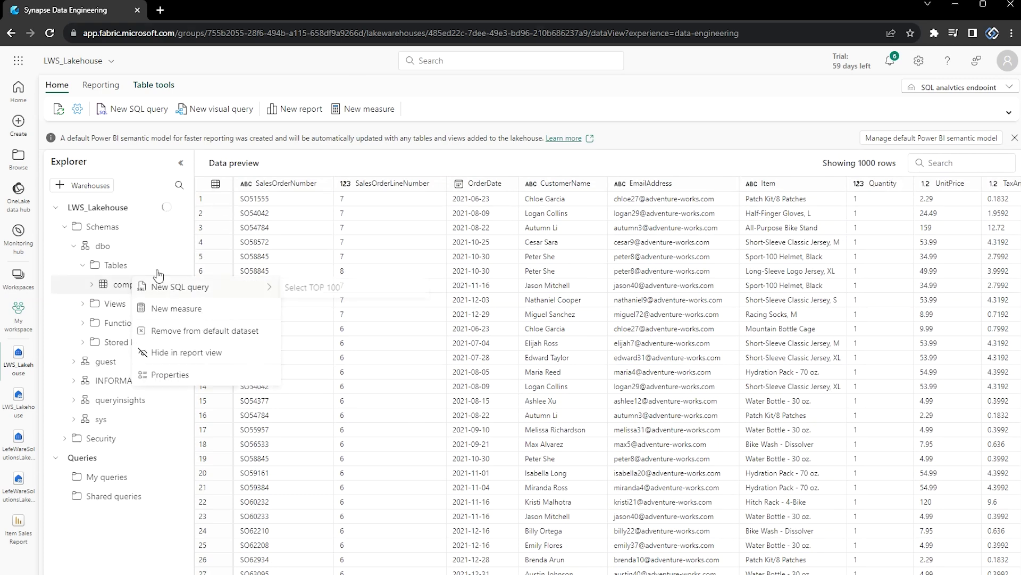
Step: Generate a Select TOP 100 query on companysales and review its 100-row, 9-column result
{"action": "left_click", "coordinate": [334, 288]}
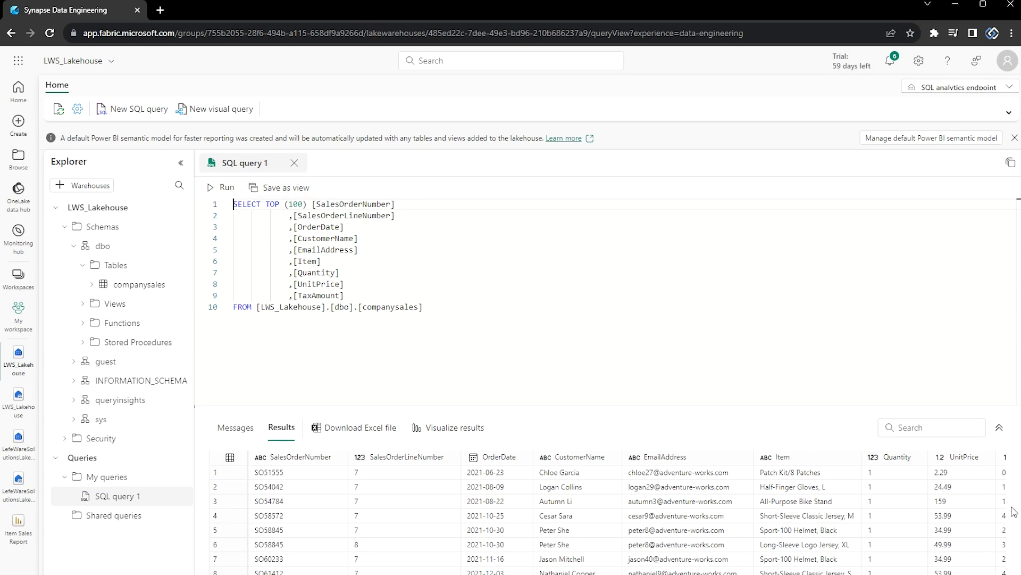
{"action": "scroll", "coordinate": [1014, 511], "scroll_direction": "down", "scroll_amount": 5}
{"action": "left_click", "coordinate": [389, 280]}
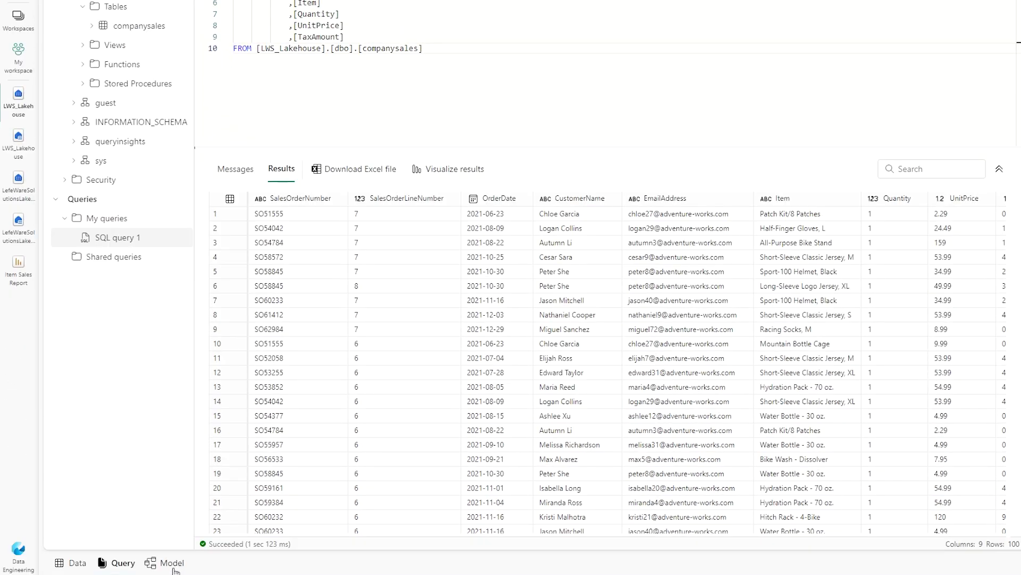
Step: Switch to the Model view and start a new blank report on the companysales data
{"action": "left_click", "coordinate": [175, 568]}
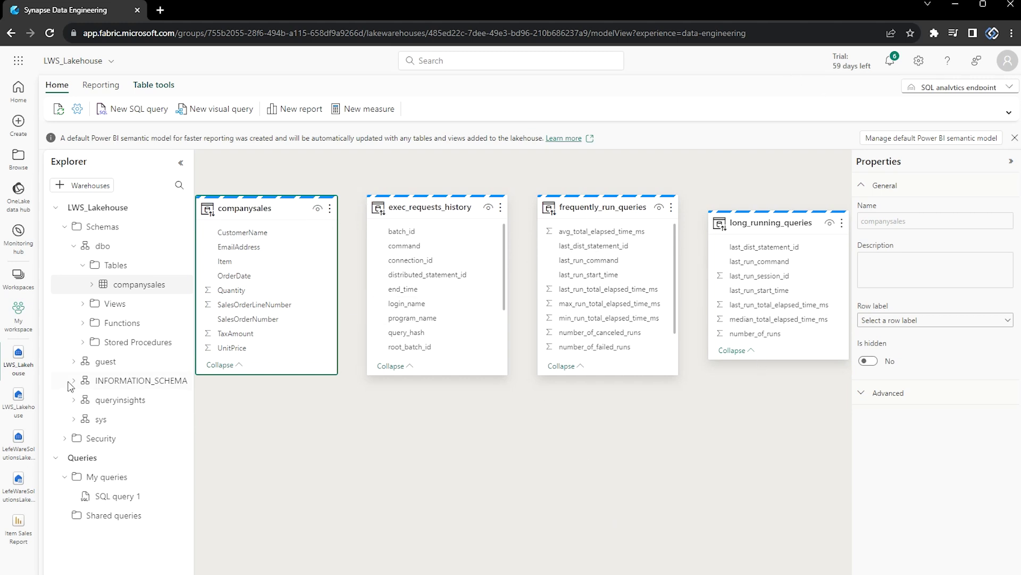
{"action": "mouse_move", "coordinate": [264, 217]}
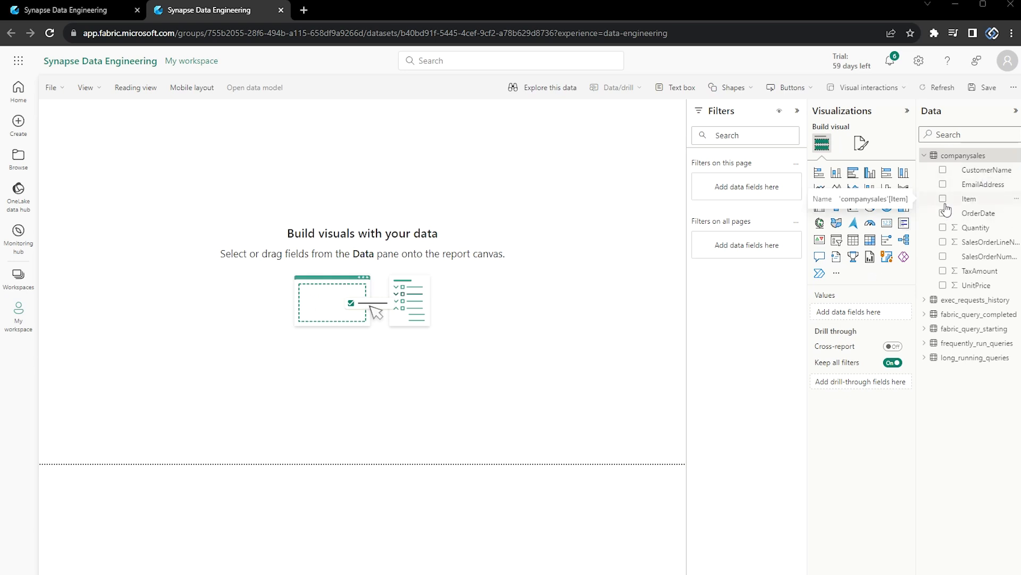
Step: Build a table visual of Item with Sum of Quantity (total 32718) and enlarge it
{"action": "left_click", "coordinate": [944, 200]}
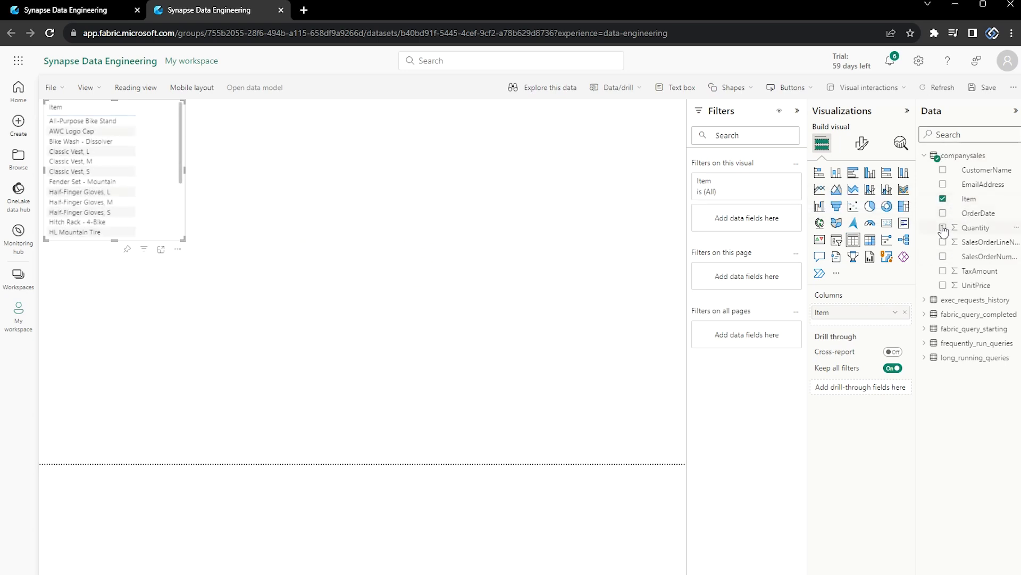
{"action": "left_click", "coordinate": [943, 228]}
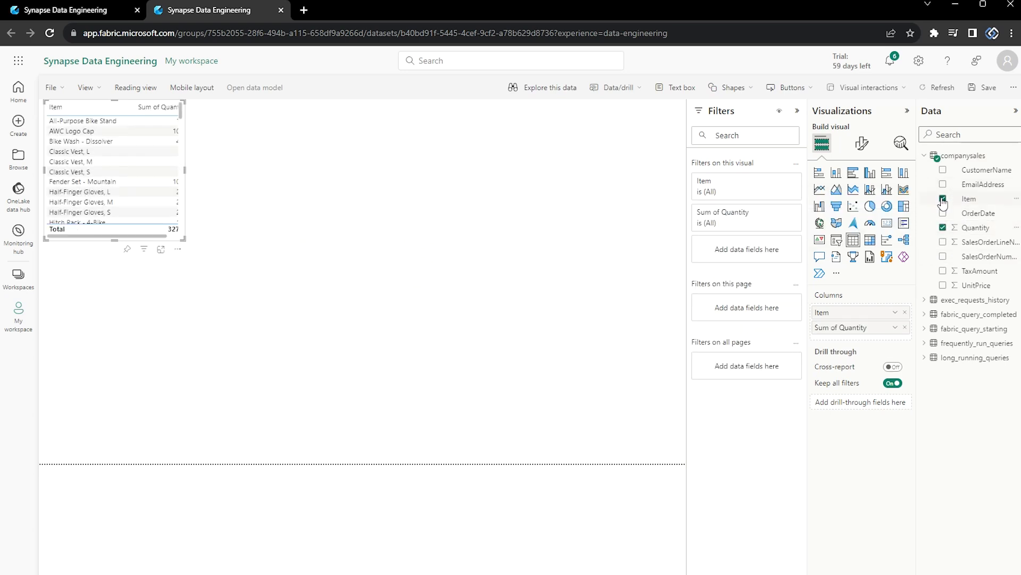
{"action": "left_click_drag", "start_coordinate": [183, 238], "coordinate": [232, 428]}
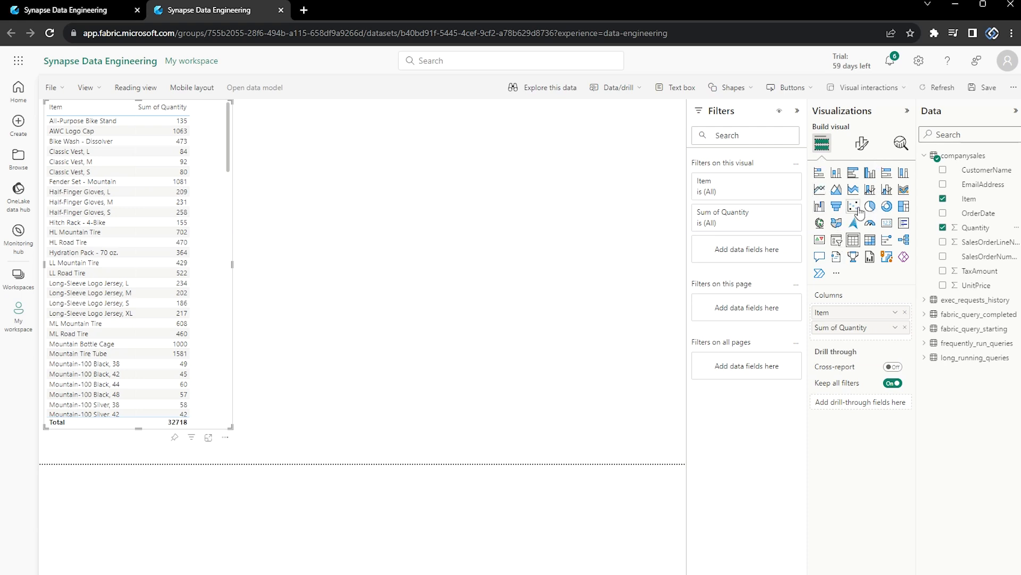
Step: Widen the Sum of Quantity by Item visual and turn it into a stacked bar chart
{"action": "left_click", "coordinate": [904, 178]}
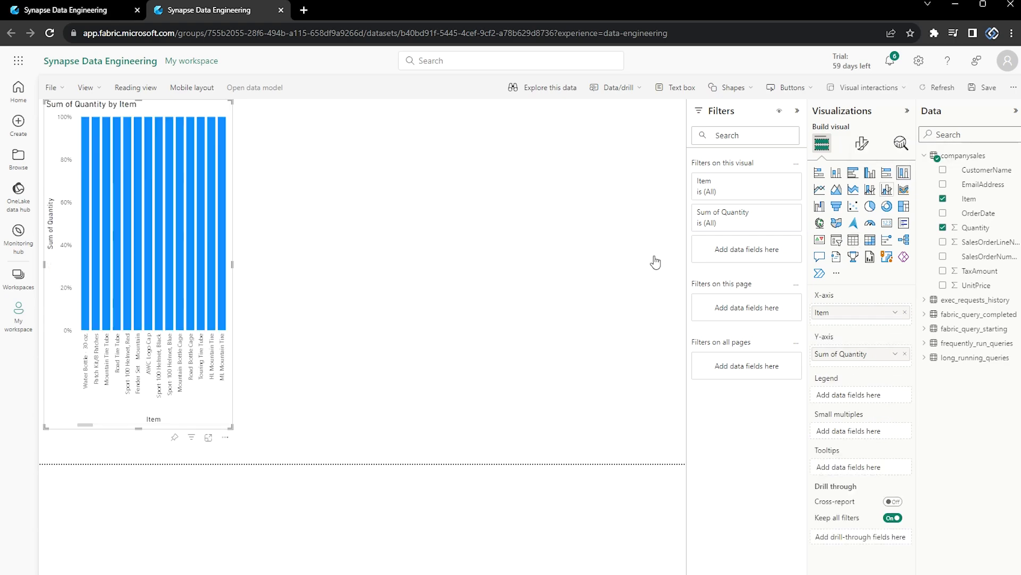
{"action": "left_click_drag", "start_coordinate": [232, 427], "coordinate": [551, 435]}
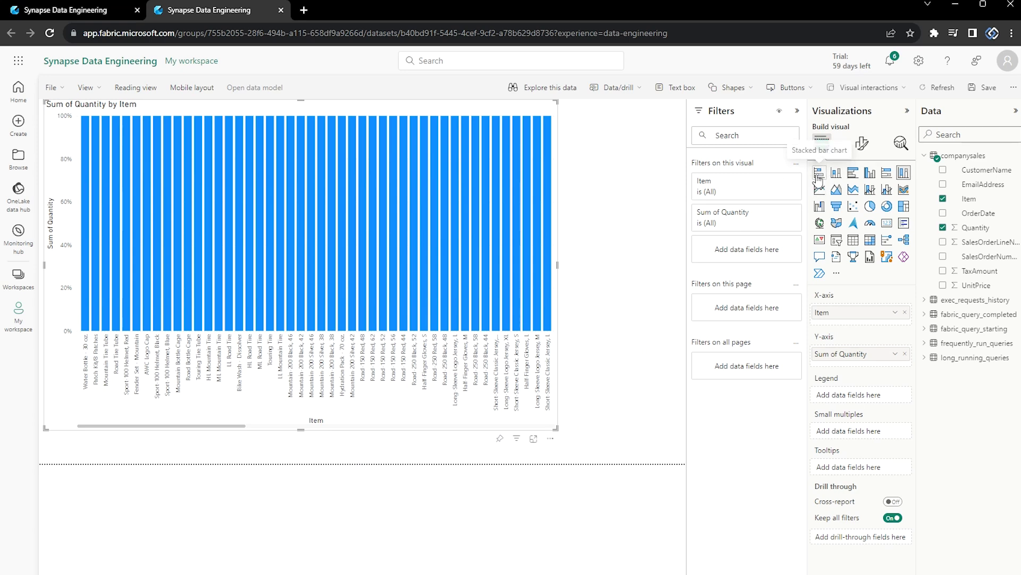
{"action": "left_click", "coordinate": [820, 173]}
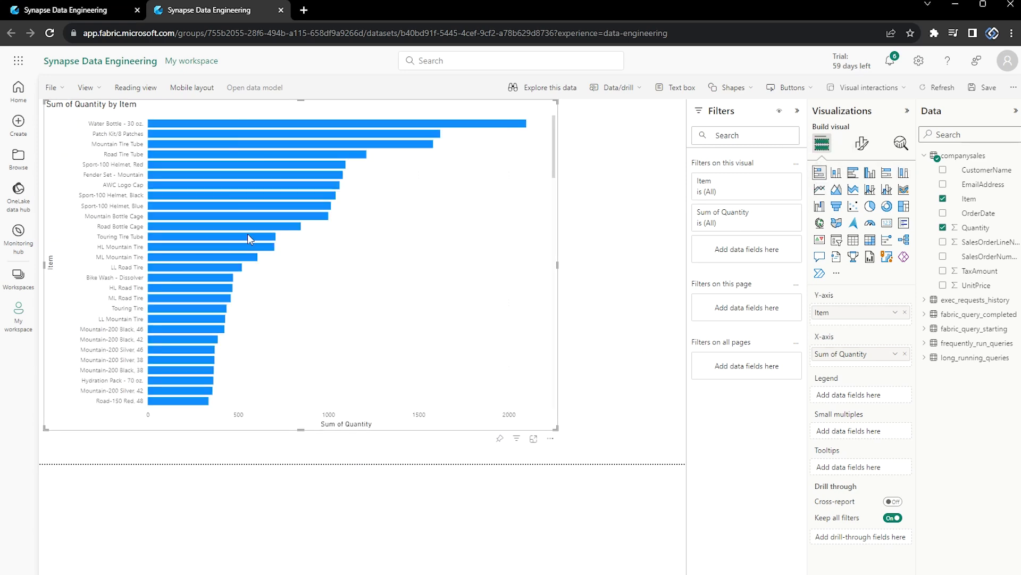